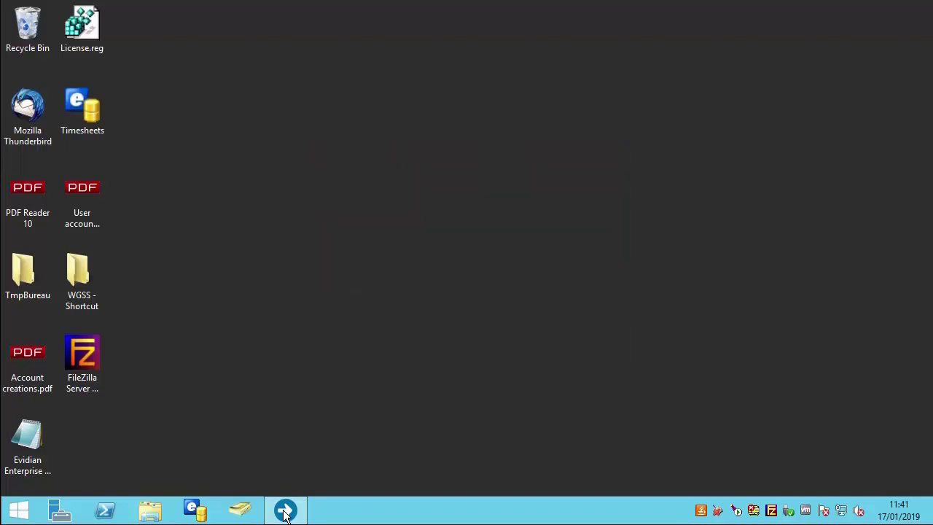
Step: Launch the console and open Simubo from Directory > Applications
left_click(285, 510)
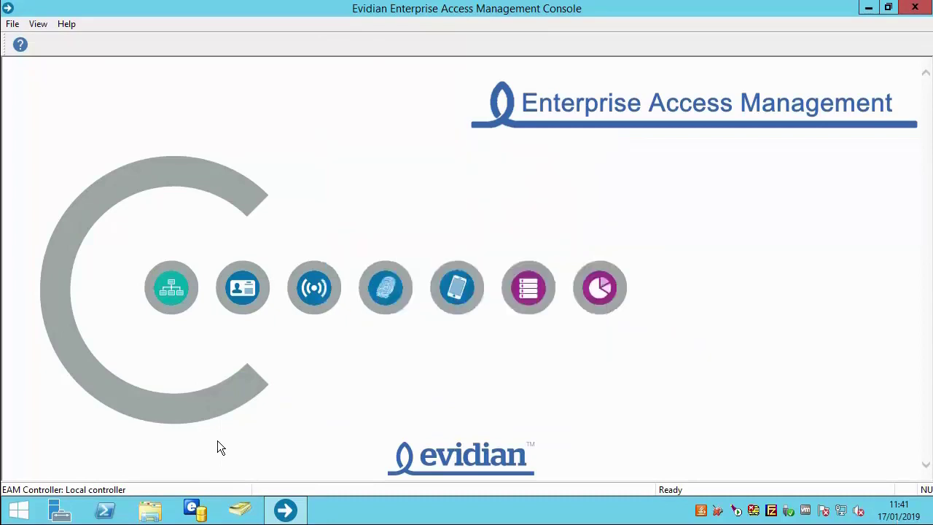
left_click(171, 290)
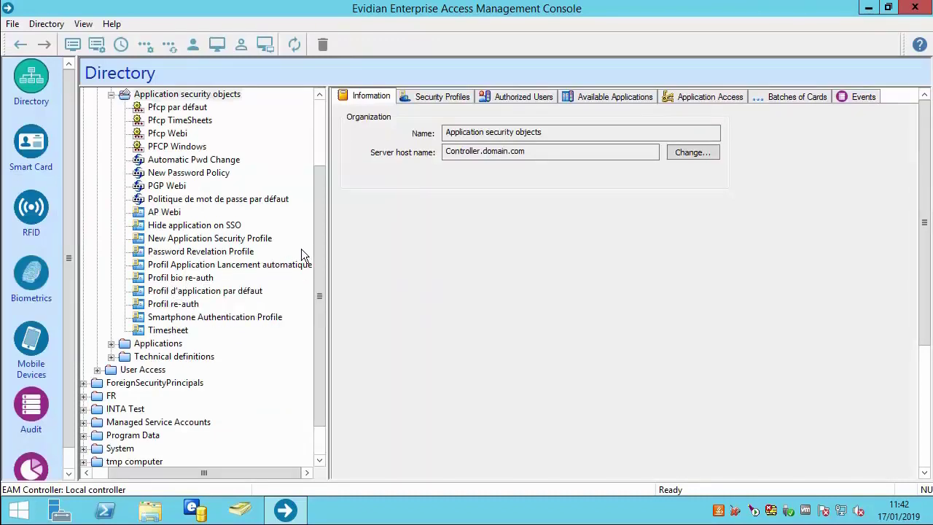
left_click(111, 343)
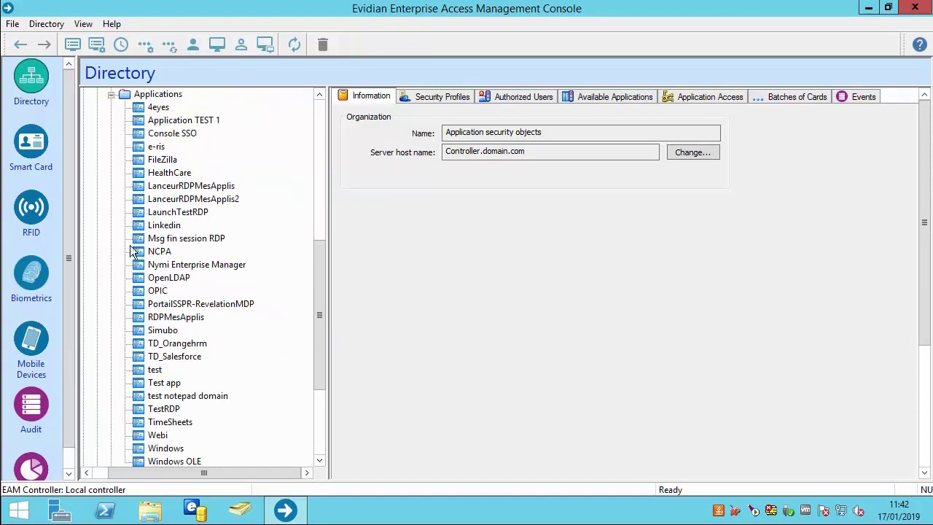
left_click_drag(318, 270, 301, 290)
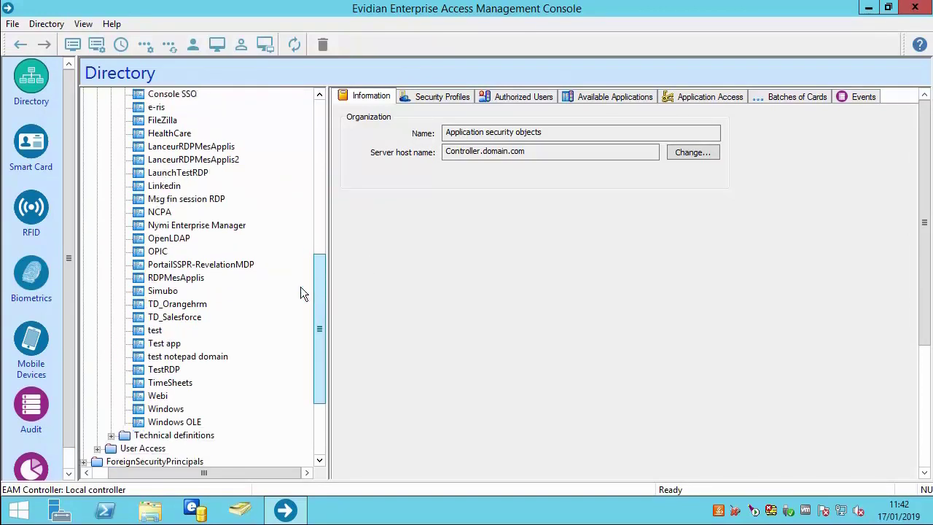
left_click(166, 291)
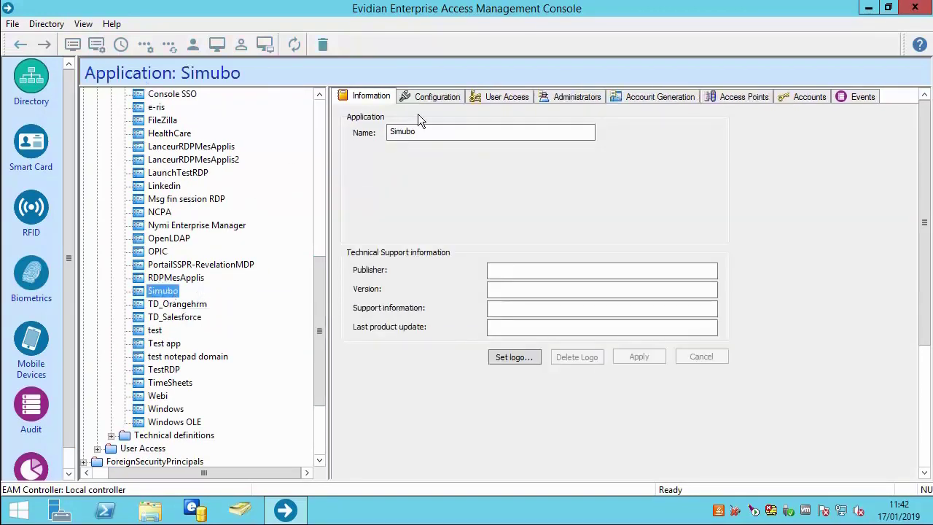
Step: Show Simubo's Configuration tab, with SSO propagation and technical definition TD_Simubo
left_click(436, 99)
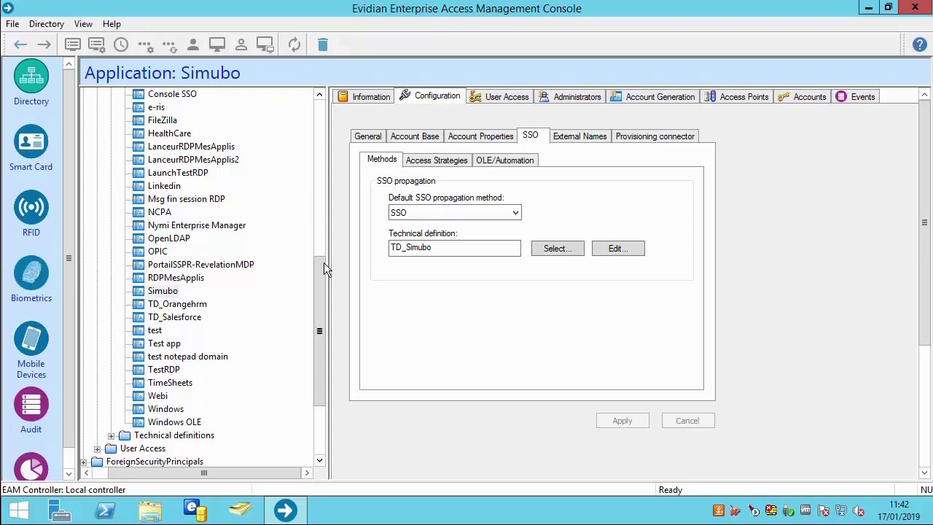
left_click_drag(321, 379, 261, 221)
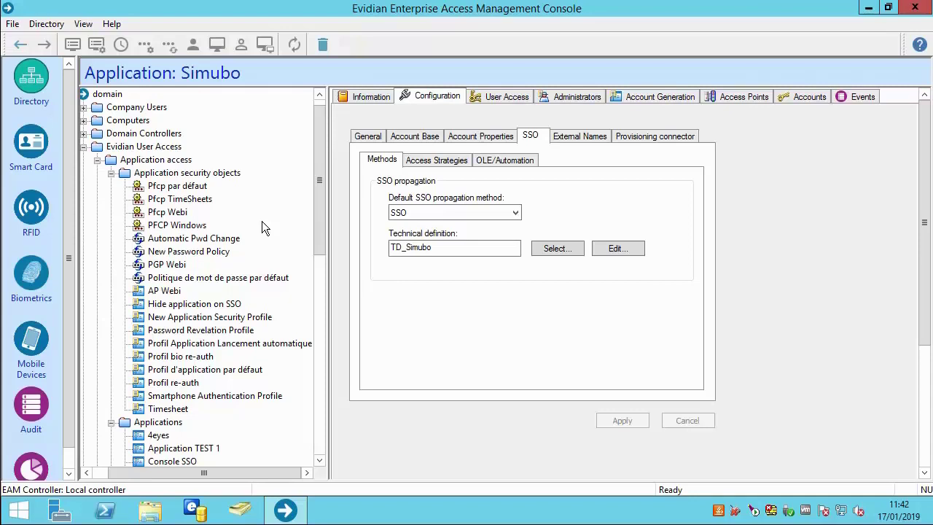
Step: Create a new Password Control Policy under Application security objects named 'PFCP desktop apps'
right_click(190, 174)
mouse_move(232, 192)
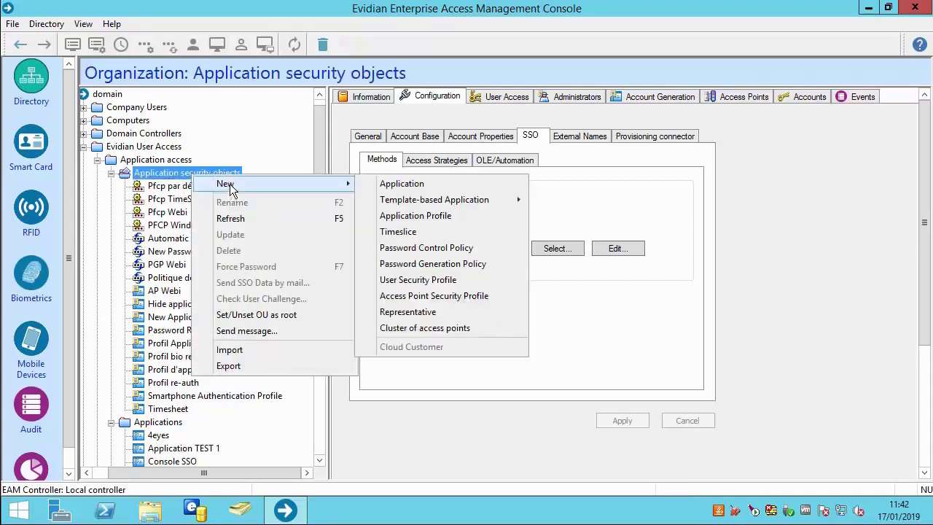
left_click(442, 249)
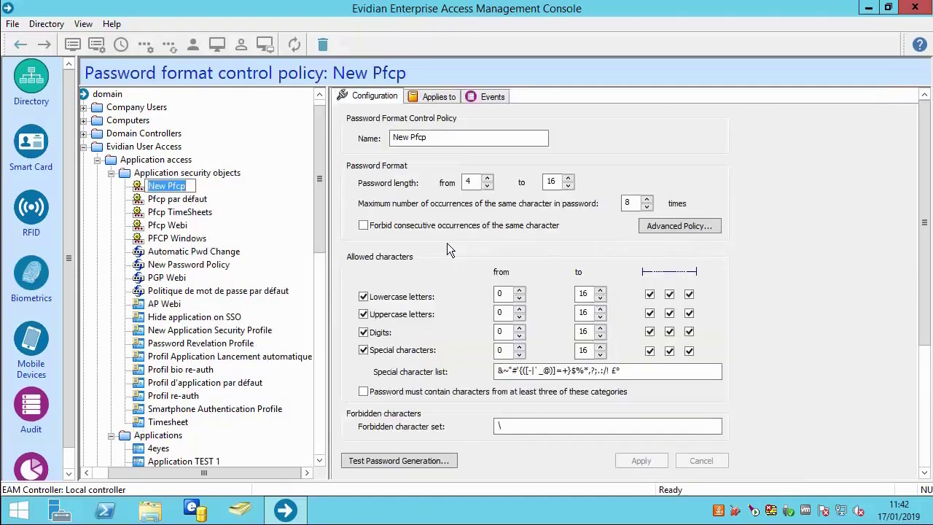
type("PFCP desktop apps")
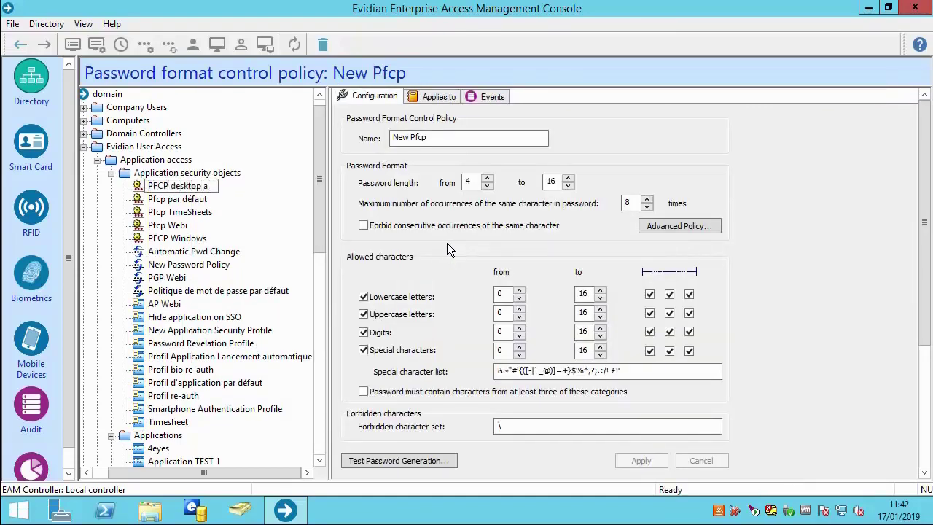
key("Return")
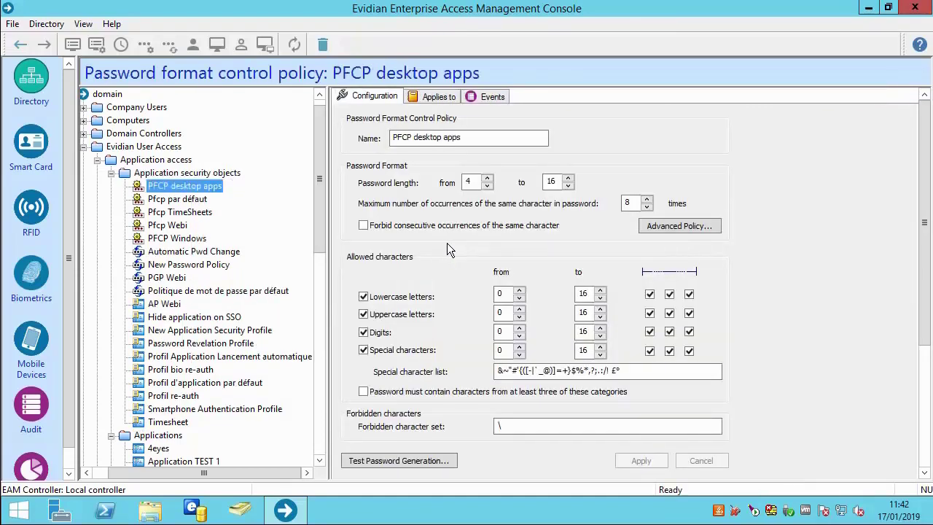
Step: Require minimum length 7, 1 lowercase, 2 uppercase and 2 digits, and apply
left_click(487, 178)
left_click(487, 177)
left_click(486, 178)
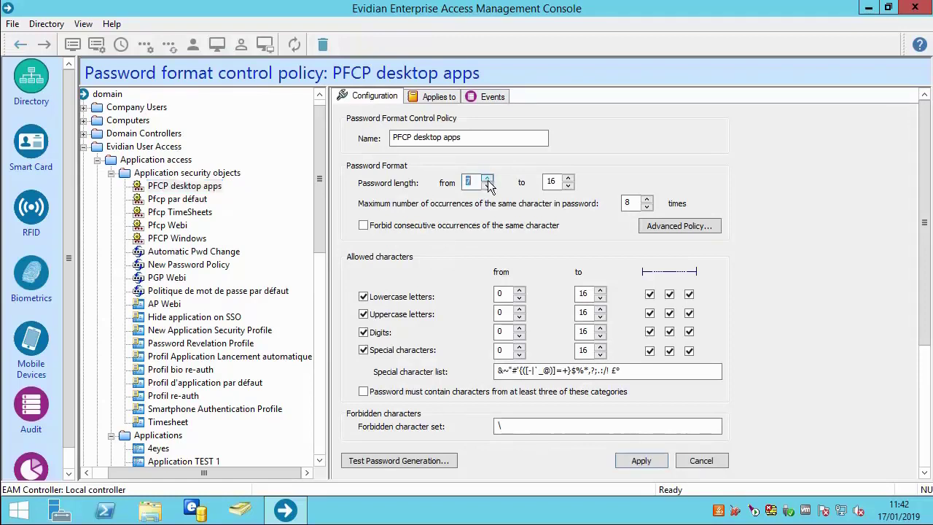
left_click(520, 290)
left_click(520, 309)
left_click(520, 328)
left_click(628, 459)
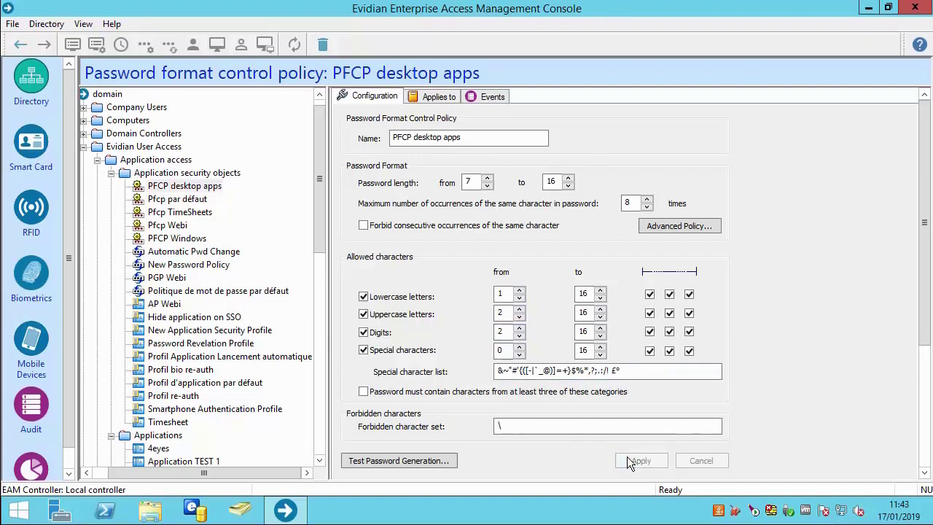
Step: Create a new Application Profile named 'Simubo application profile'
right_click(191, 173)
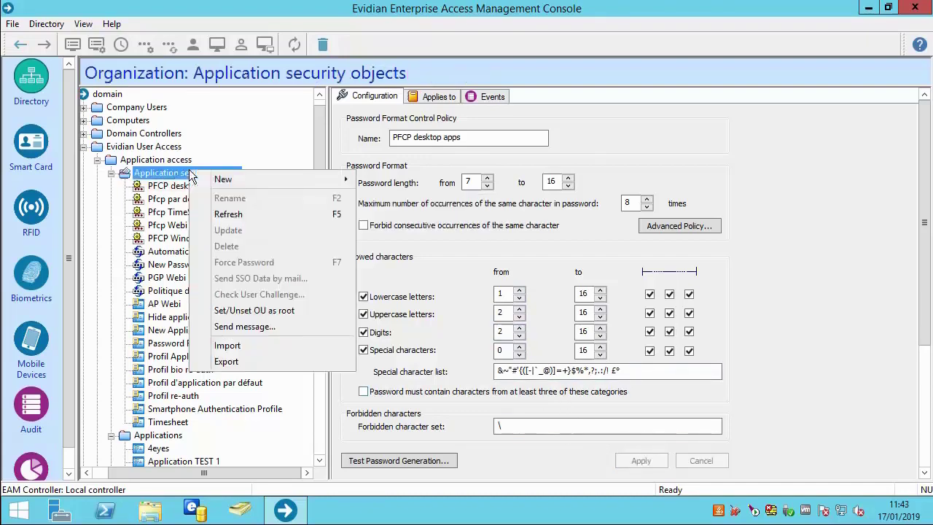
mouse_move(232, 179)
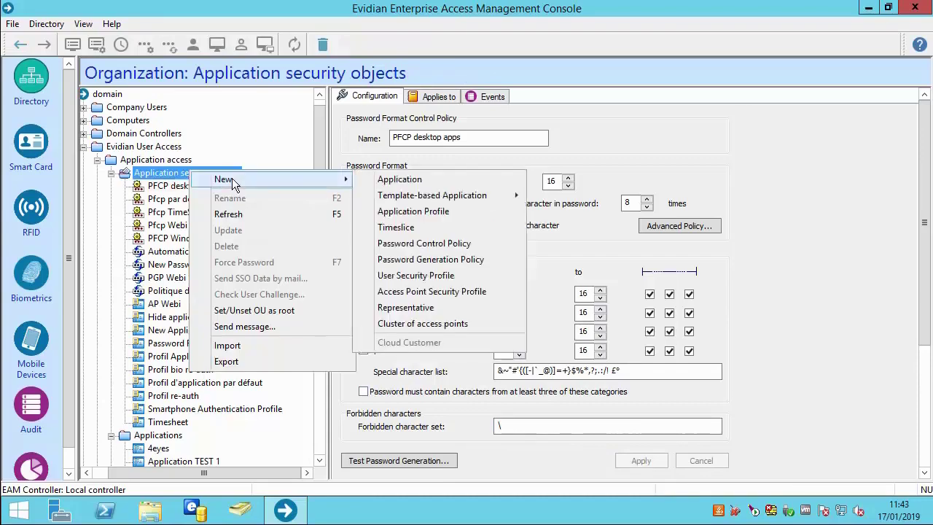
left_click(412, 211)
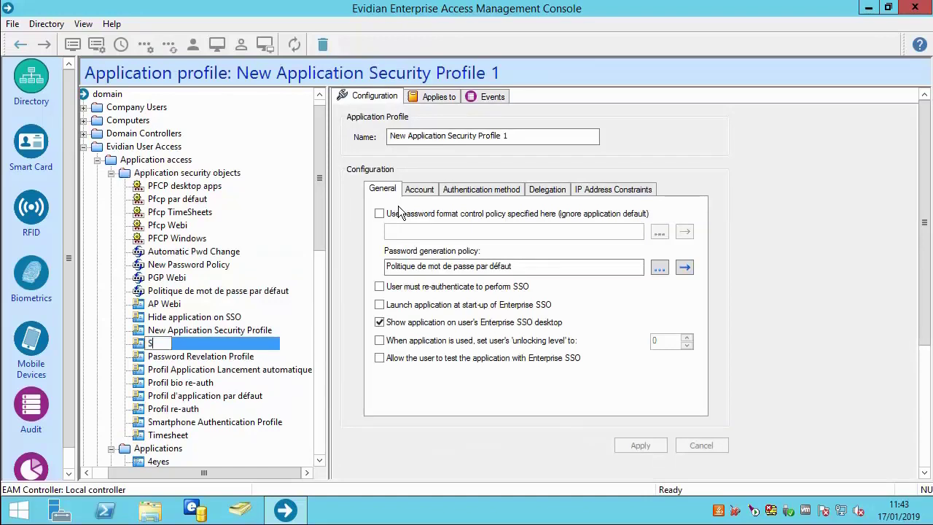
type("Simubo application profile")
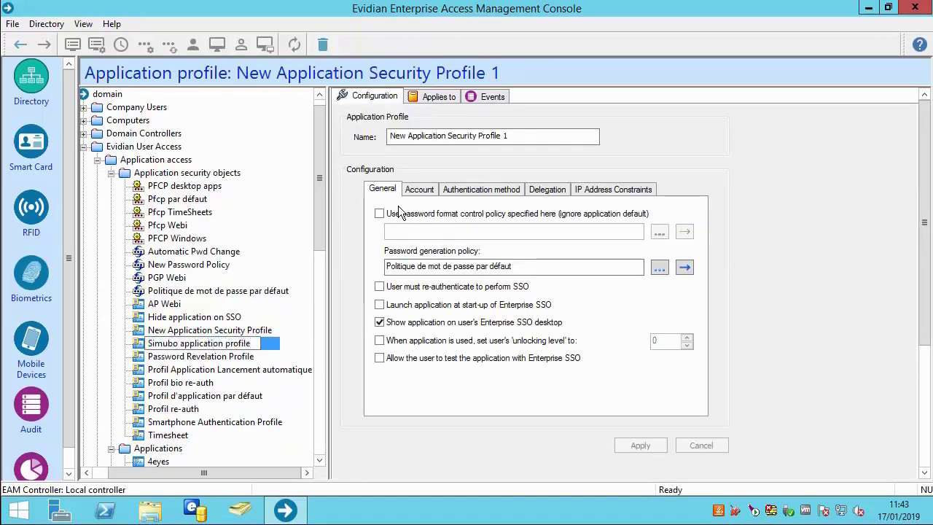
key("Return")
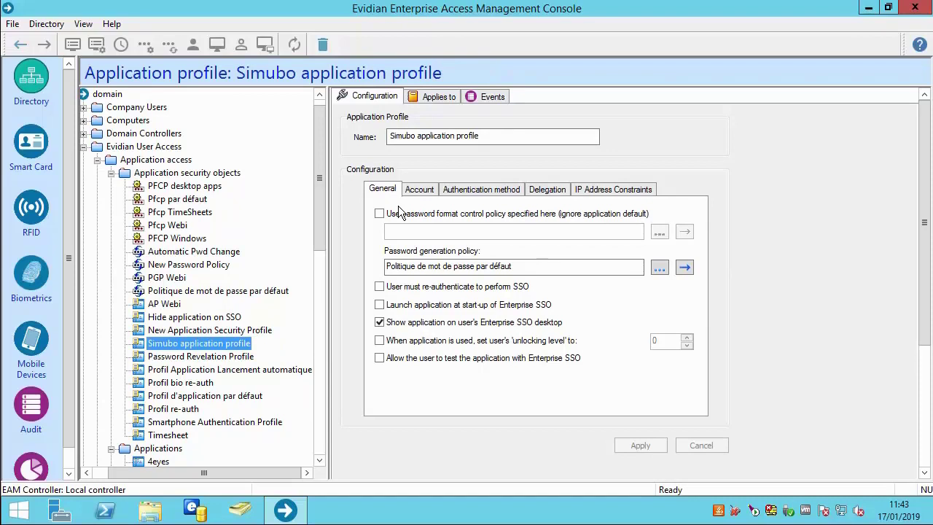
Step: Make the profile enforce the PFCP desktop apps password format policy
left_click(379, 214)
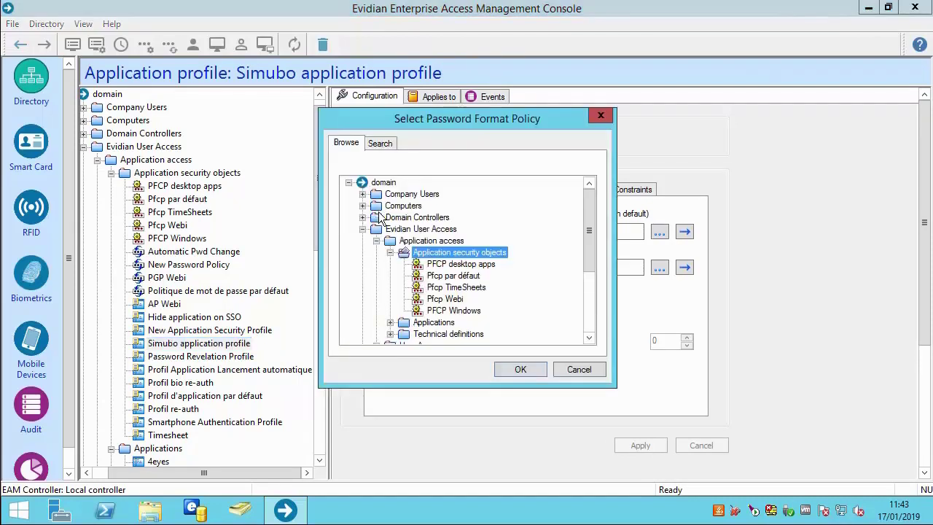
left_click(431, 267)
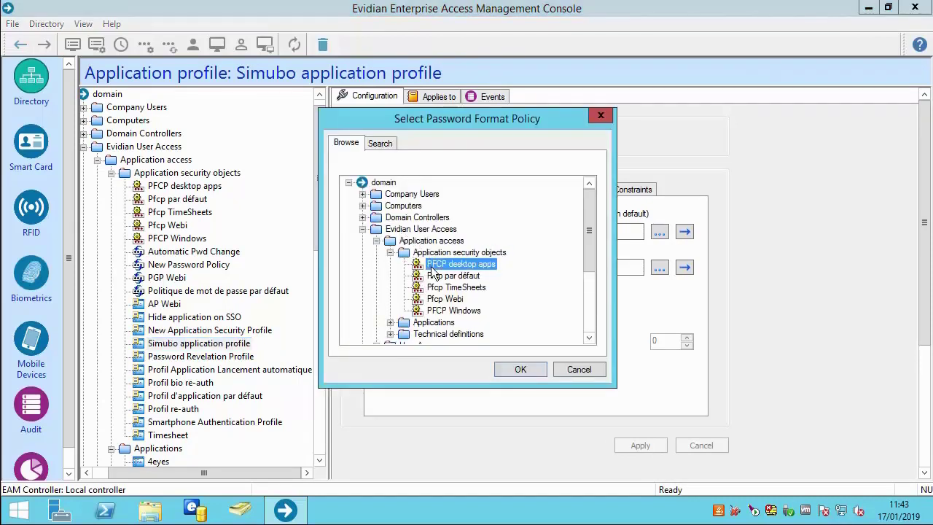
left_click(507, 369)
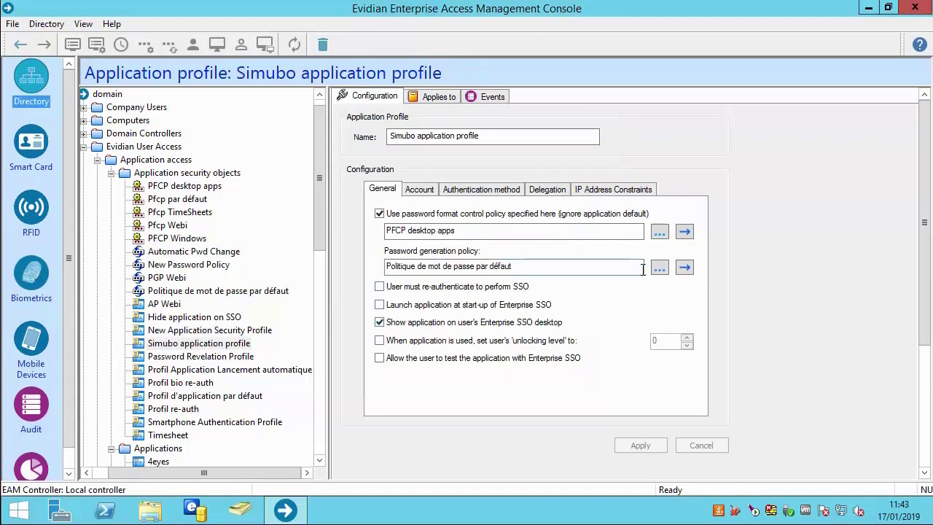
left_click(682, 265)
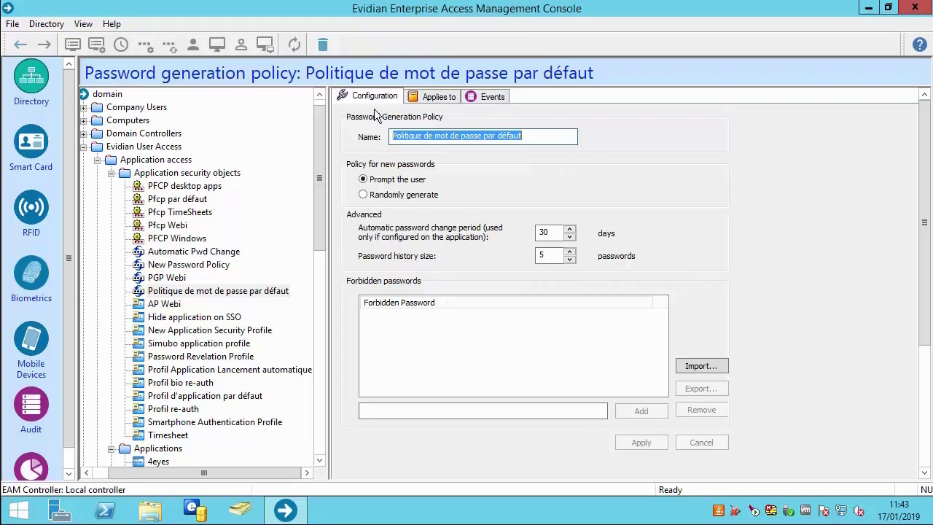
left_click(20, 44)
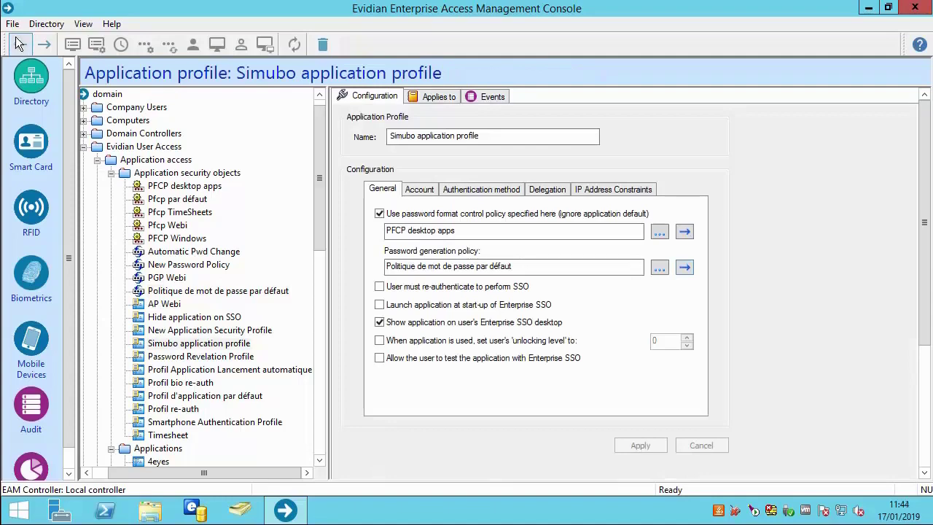
left_click_drag(323, 187, 328, 309)
Step: Show Simubo's SSO access strategies in its configuration
left_click(164, 370)
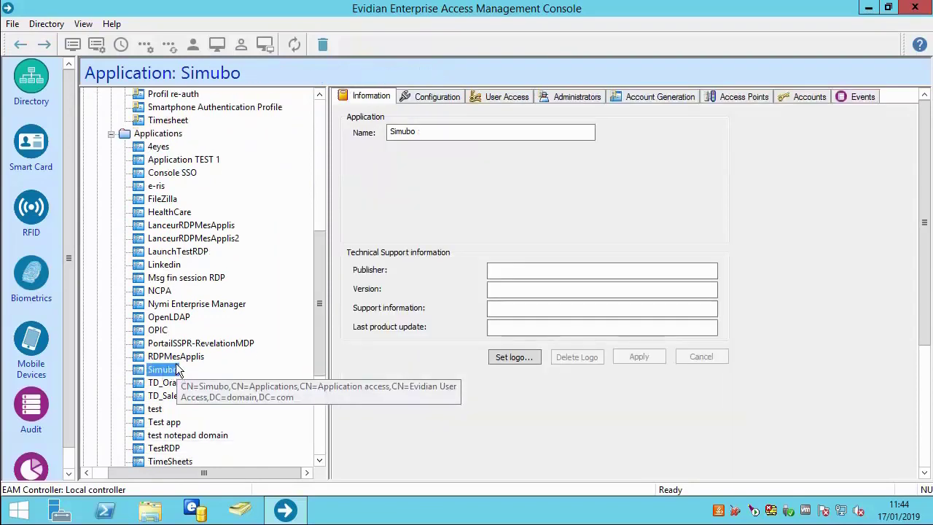
left_click(430, 98)
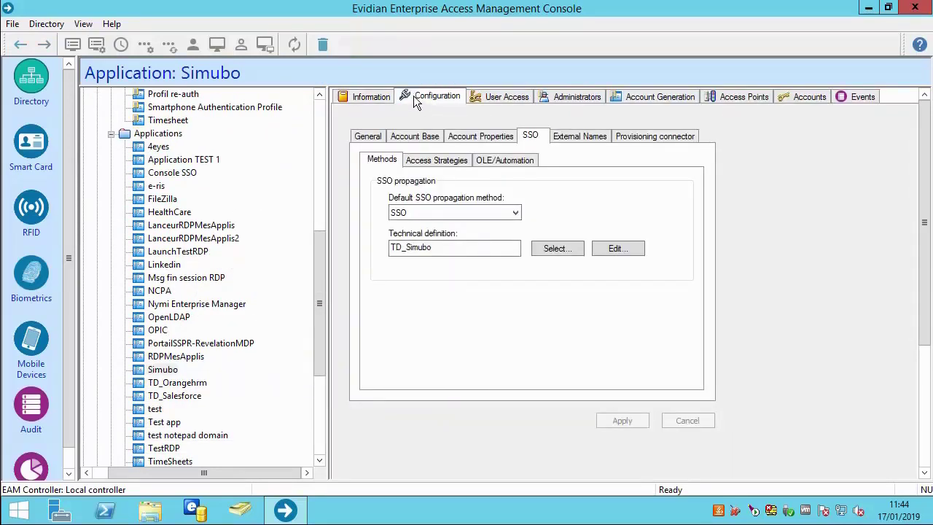
left_click(443, 161)
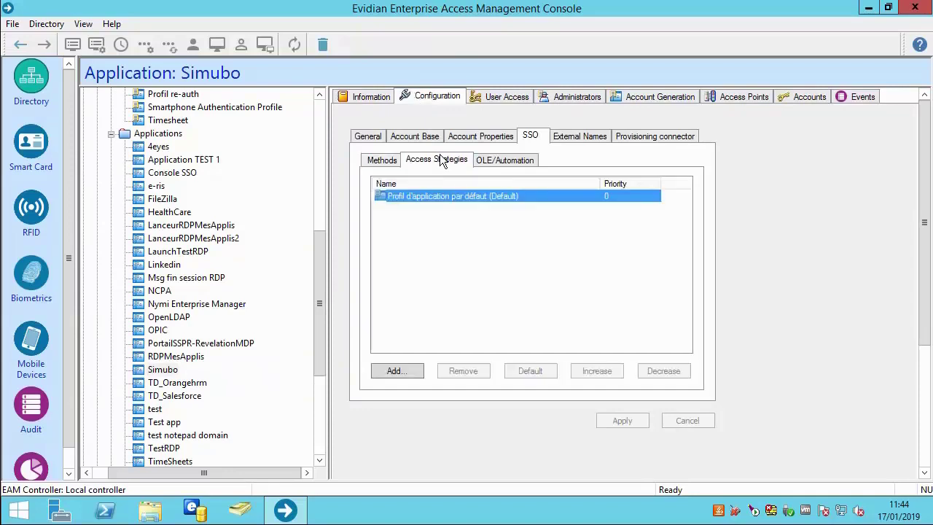
Step: Add Simubo application profile to the access strategies at priority 1 and apply
left_click(397, 369)
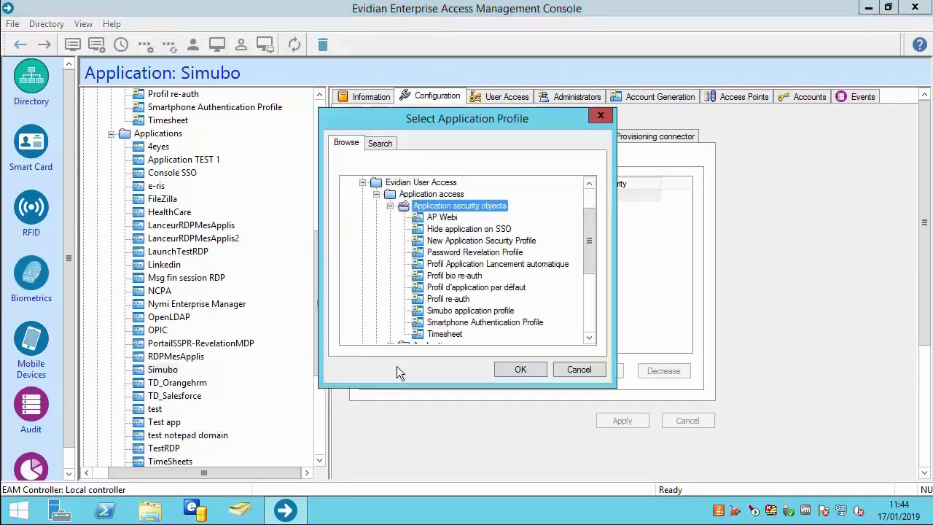
left_click(431, 311)
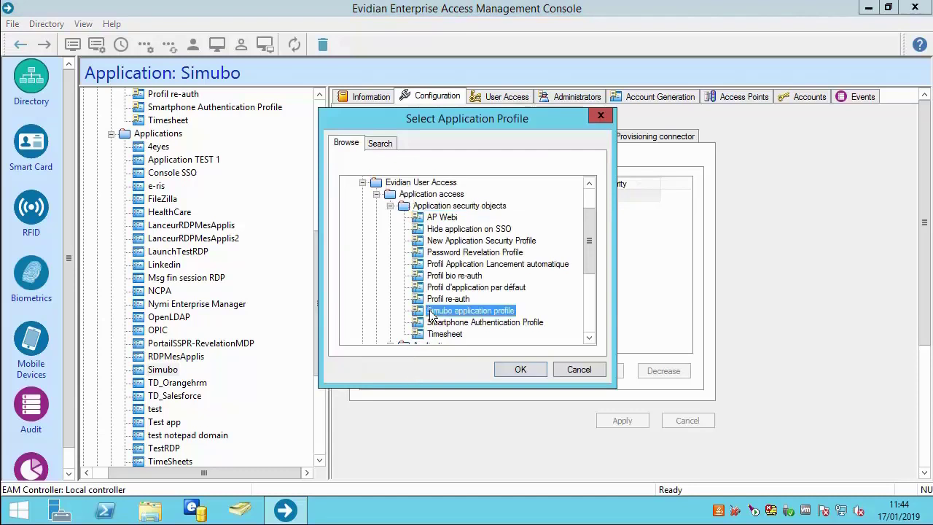
left_click(500, 370)
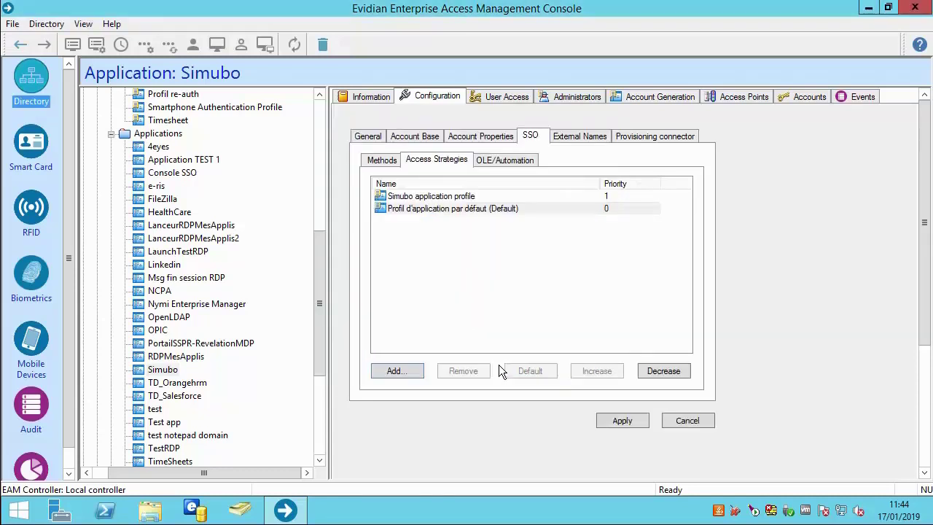
left_click(602, 423)
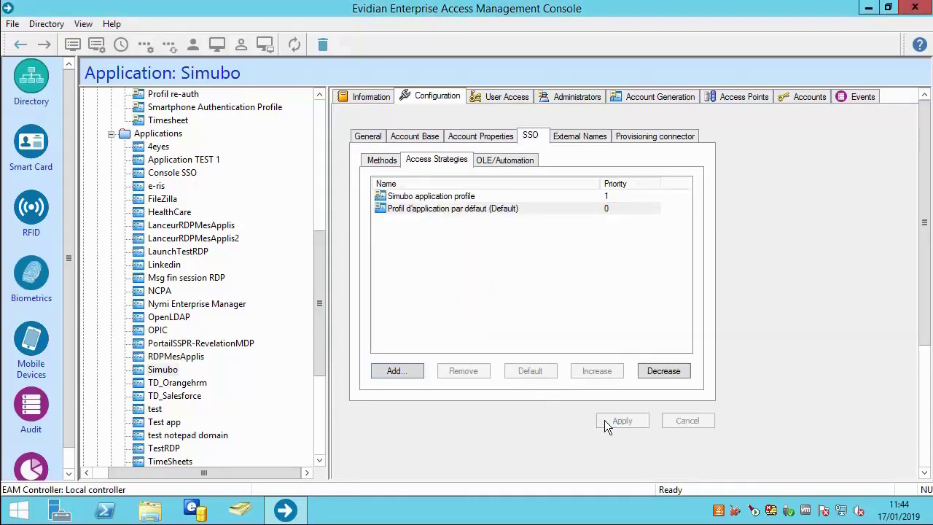
left_click(493, 99)
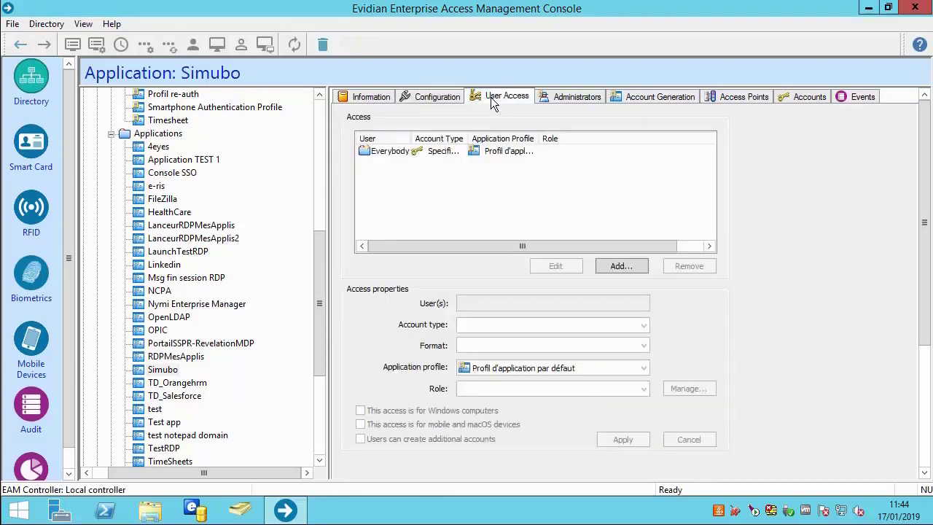
Step: Change the Everybody access entry's application profile to Simubo application profile and apply
left_click(446, 154)
left_click(543, 266)
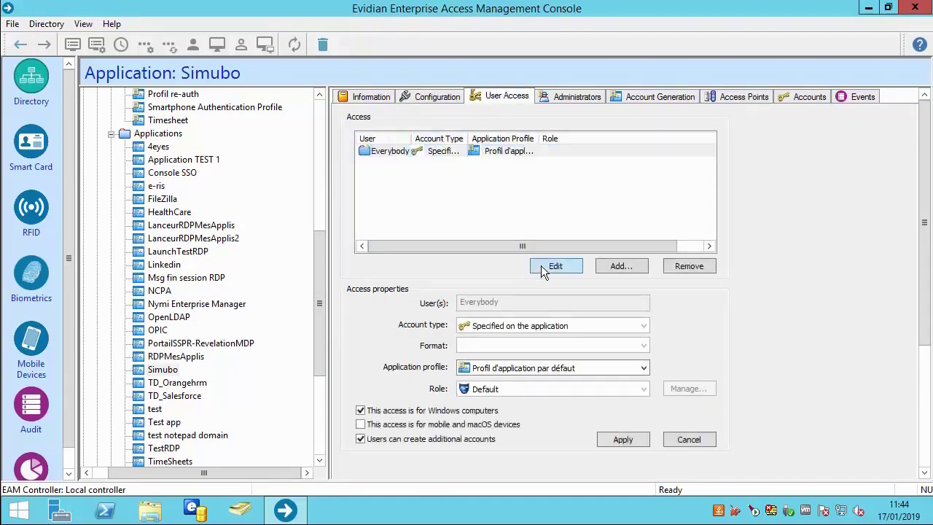
left_click(516, 369)
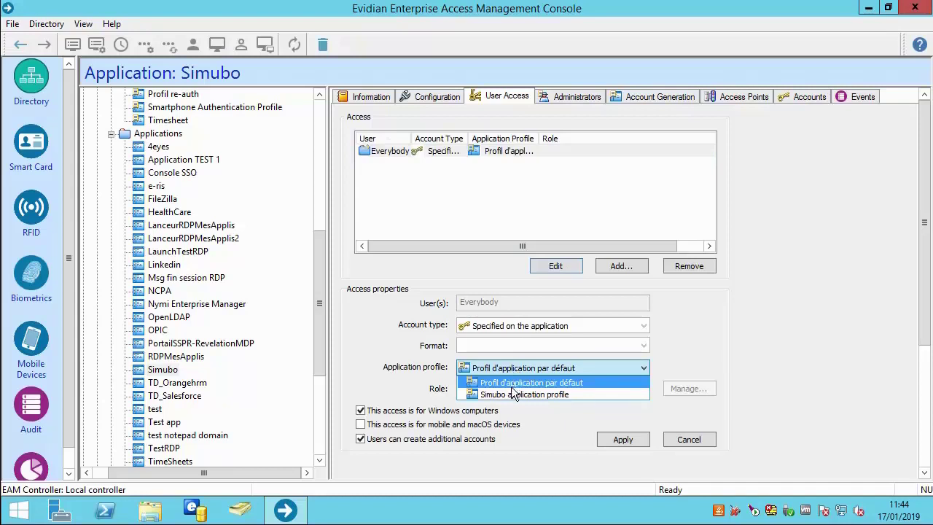
left_click(513, 395)
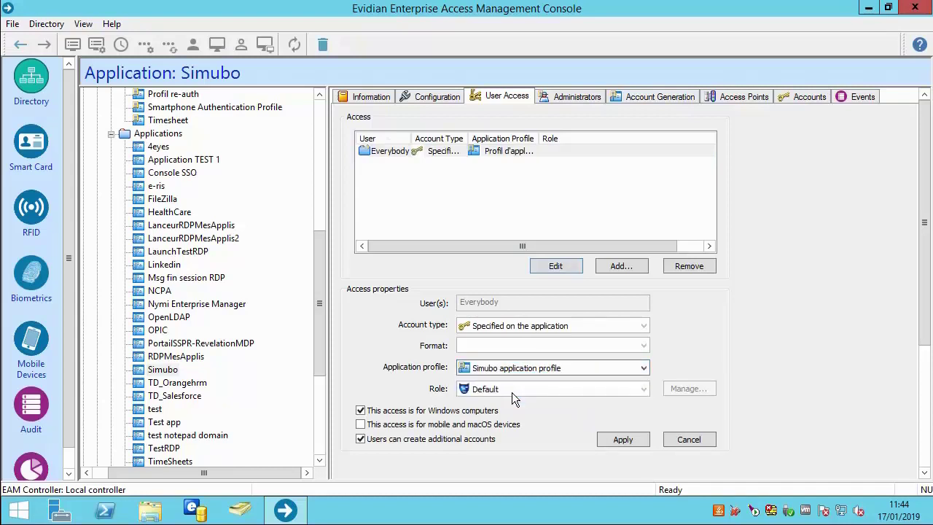
left_click(610, 440)
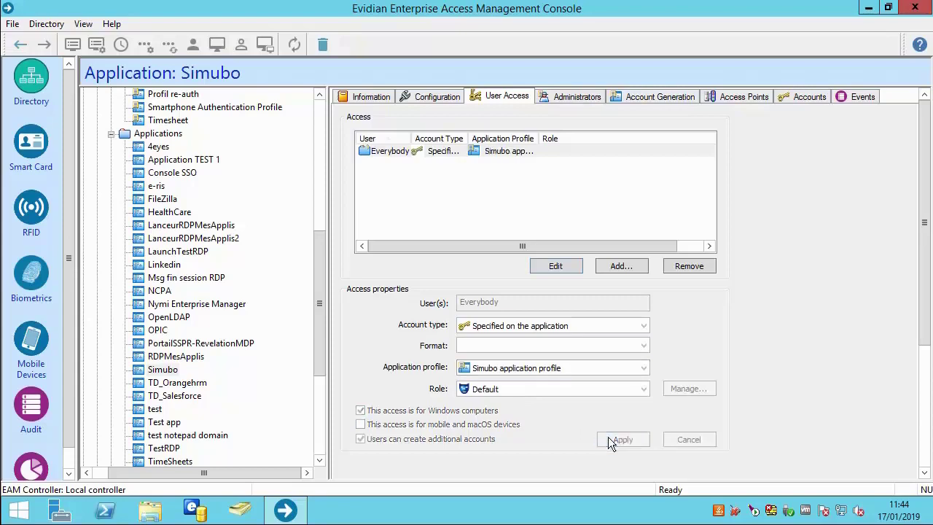
left_click_drag(319, 300, 321, 164)
Step: Run Update on the DESKTOP-KR38MOH access point under Computers
left_click(83, 134)
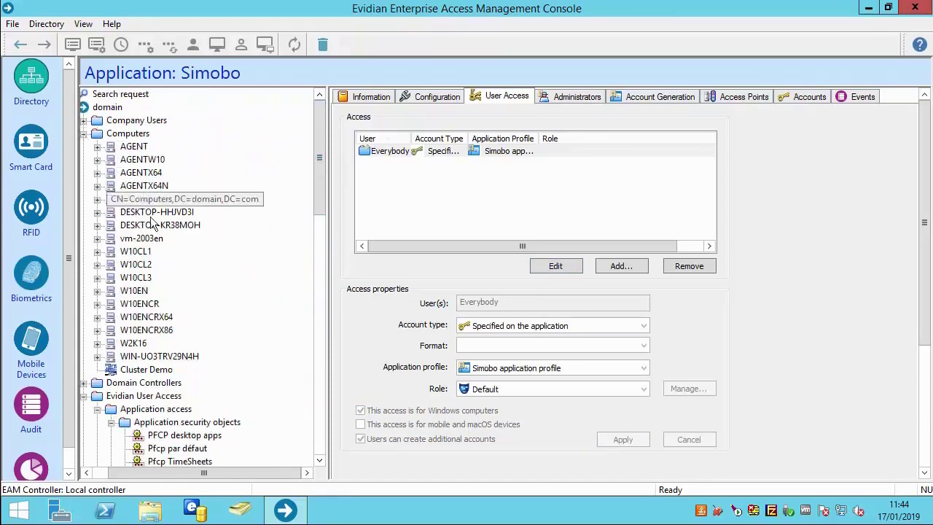
right_click(160, 225)
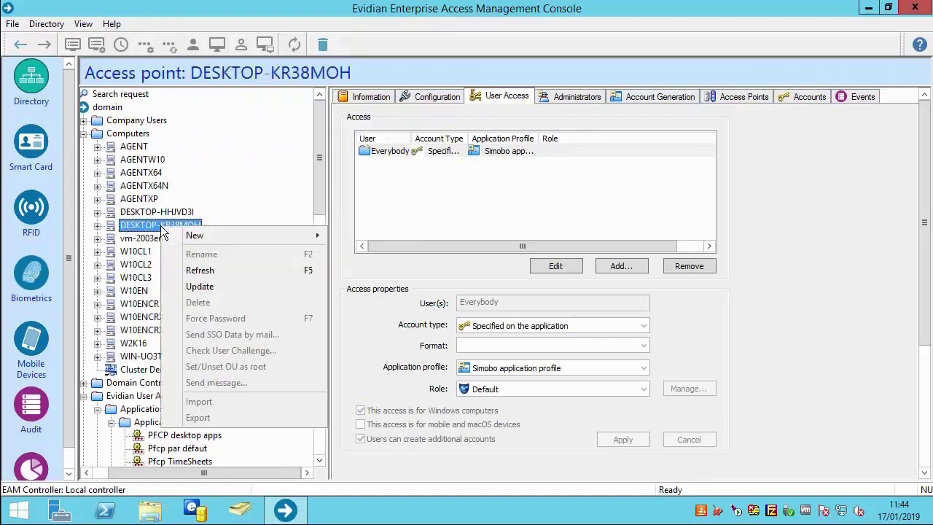
left_click(194, 284)
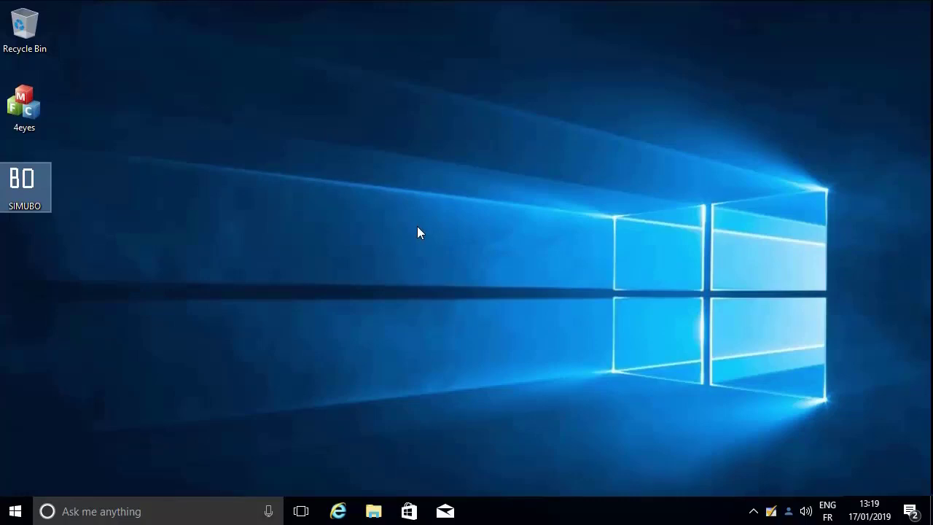
Step: Launch SIMUBO, log in, acknowledge Login OK, and open Change password
double_click(34, 187)
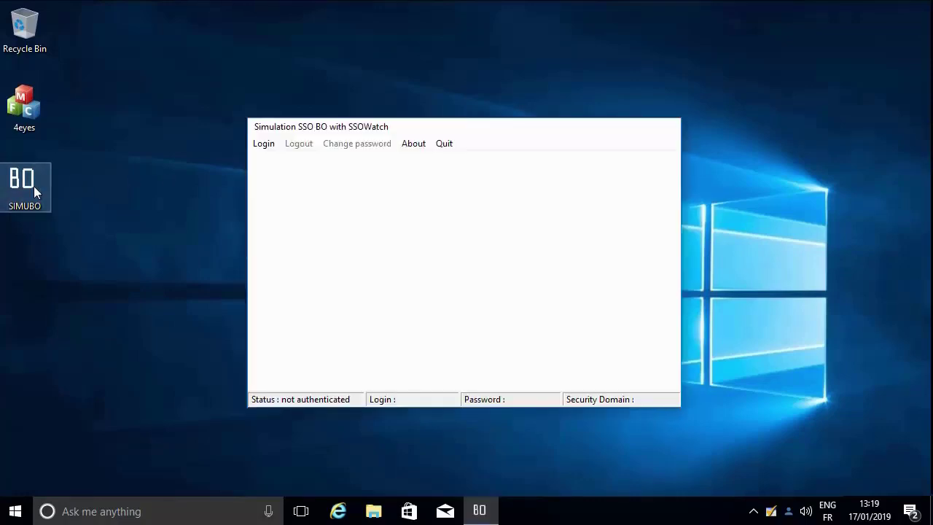
left_click(254, 146)
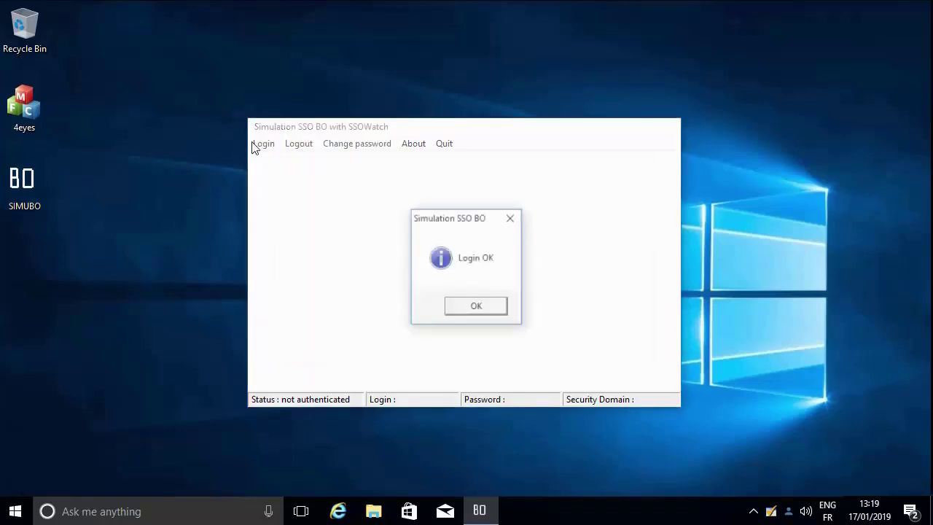
left_click(461, 307)
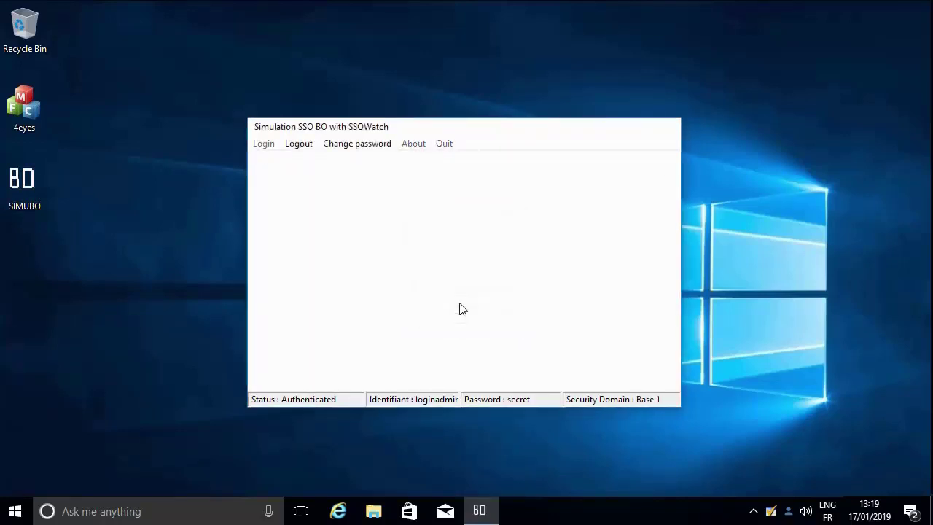
left_click(364, 145)
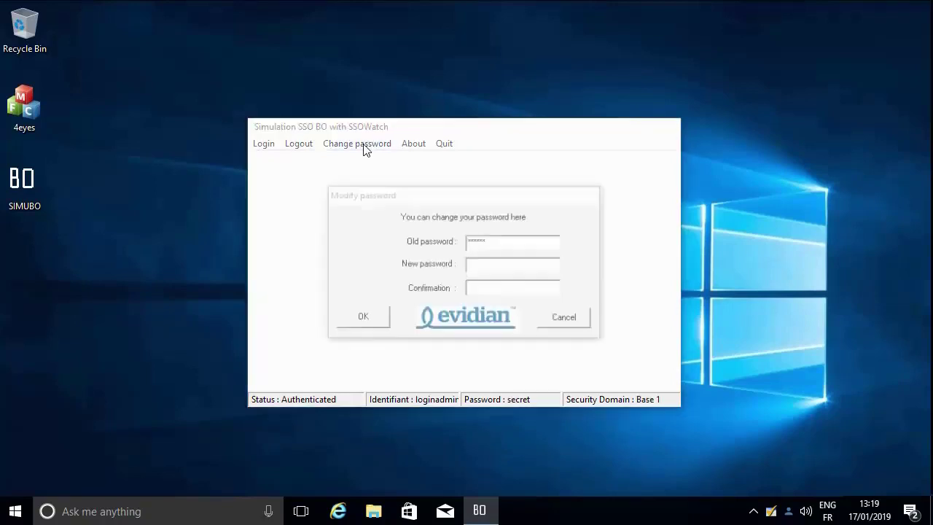
Step: Check the password format rules, enter and confirm a compliant new password, and acknowledge success
left_click(355, 345)
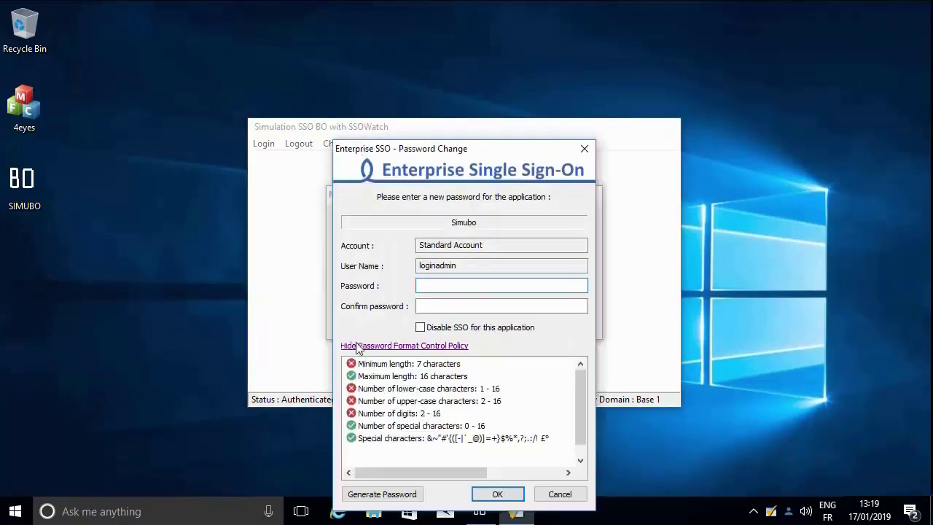
mouse_move(579, 399)
left_mouse_down()
mouse_move(581, 419)
mouse_move(577, 398)
left_mouse_up()
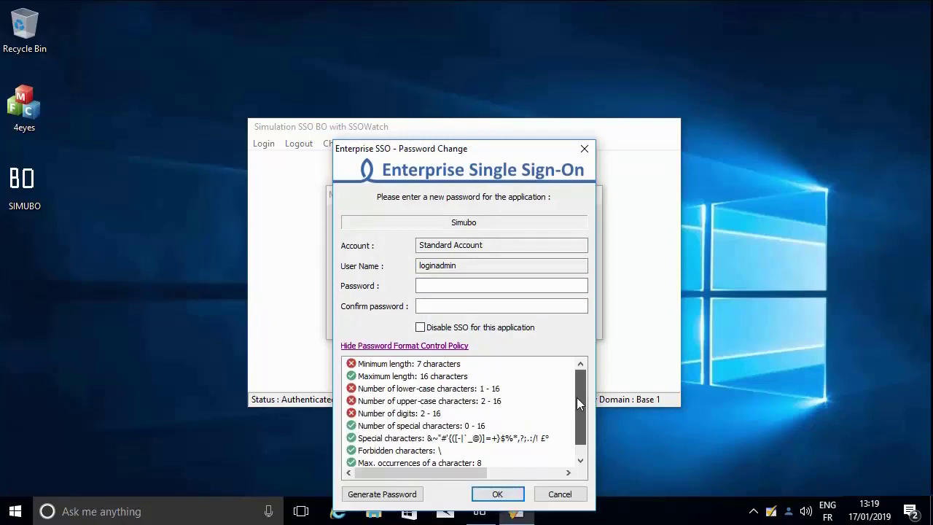
left_click(427, 290)
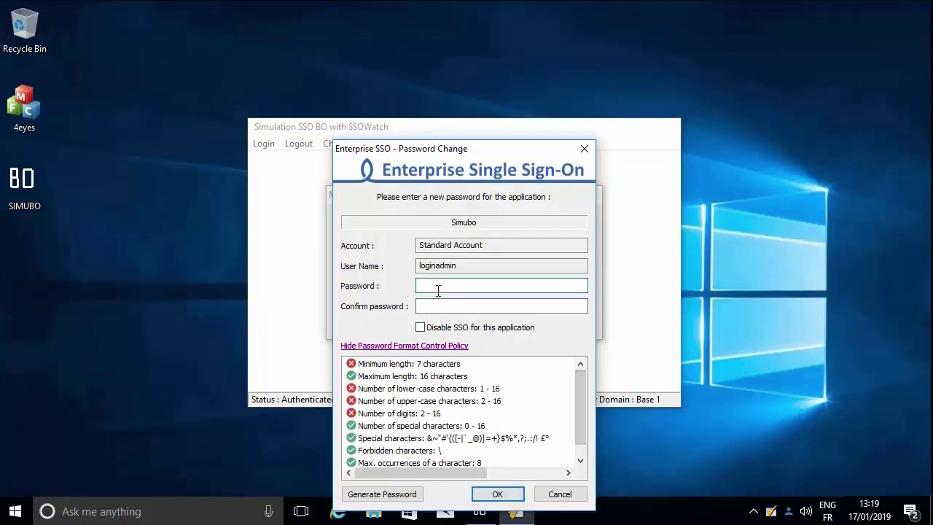
type("adminAa1")
key("Tab")
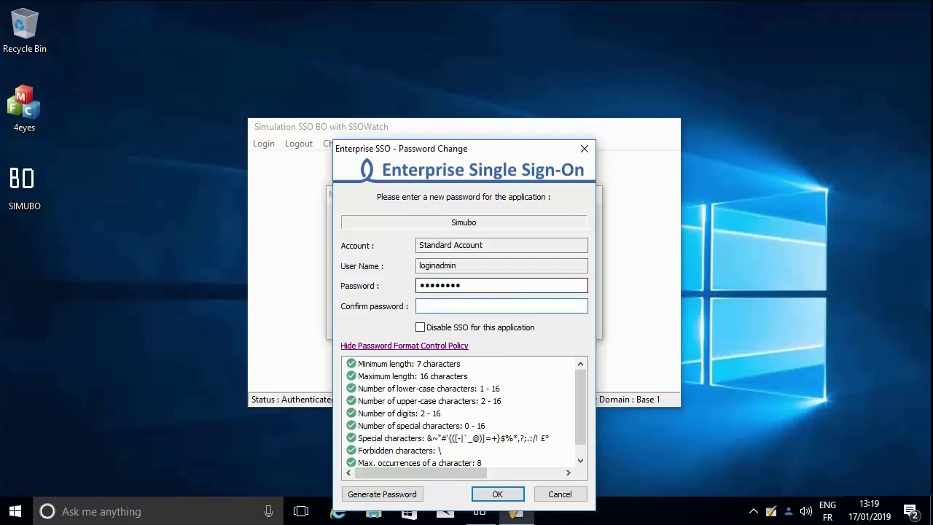
type("••••••••")
key("Return")
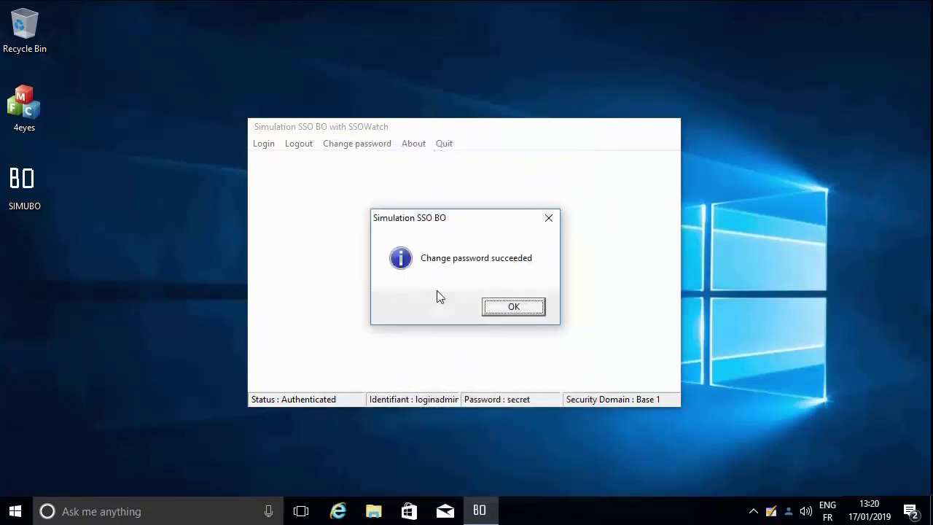
left_click(495, 315)
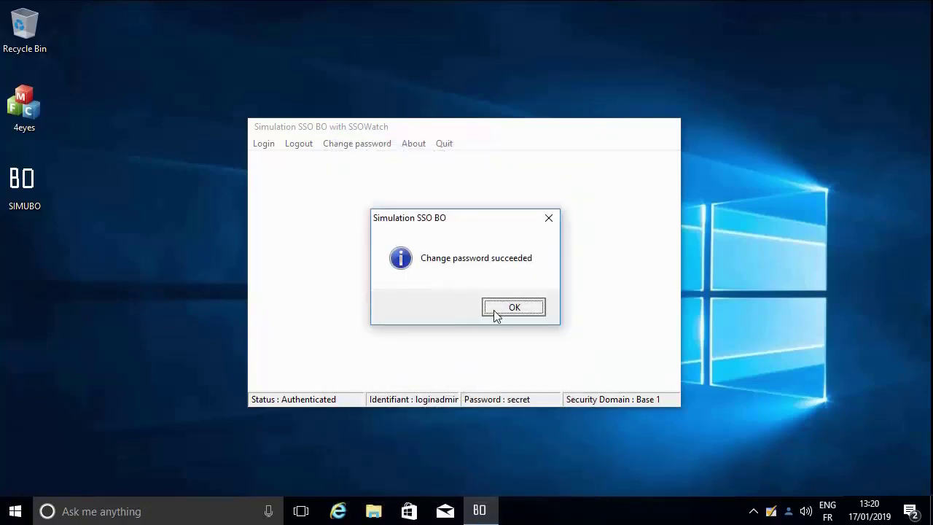